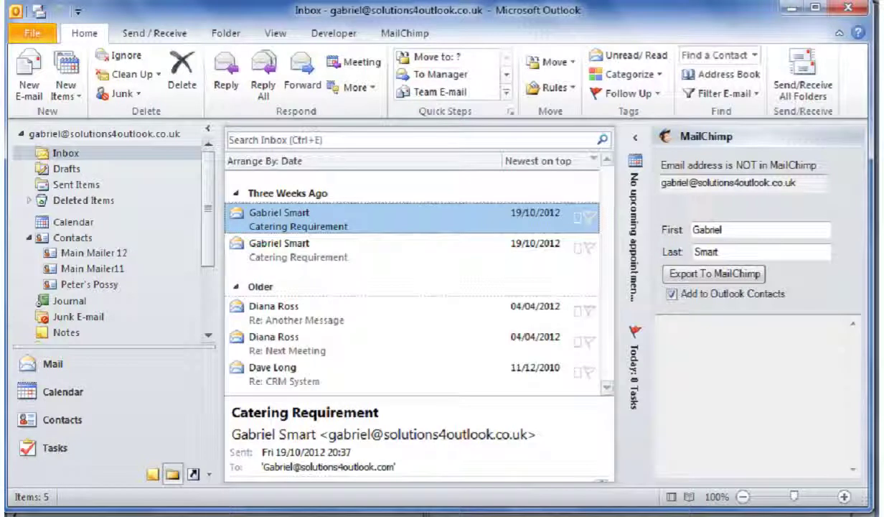
- Create a contact items folder named Mailchimp Contacts inside the Contacts folder and open it
click(73, 241)
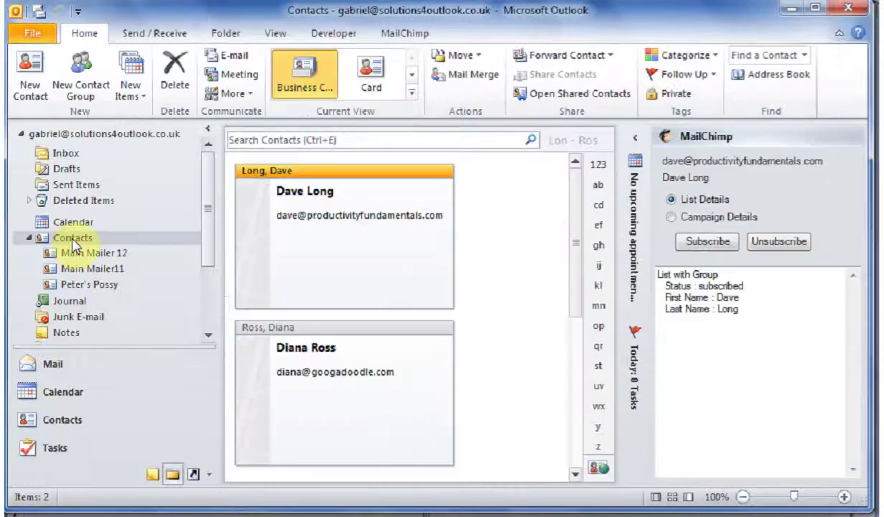
right_click(73, 241)
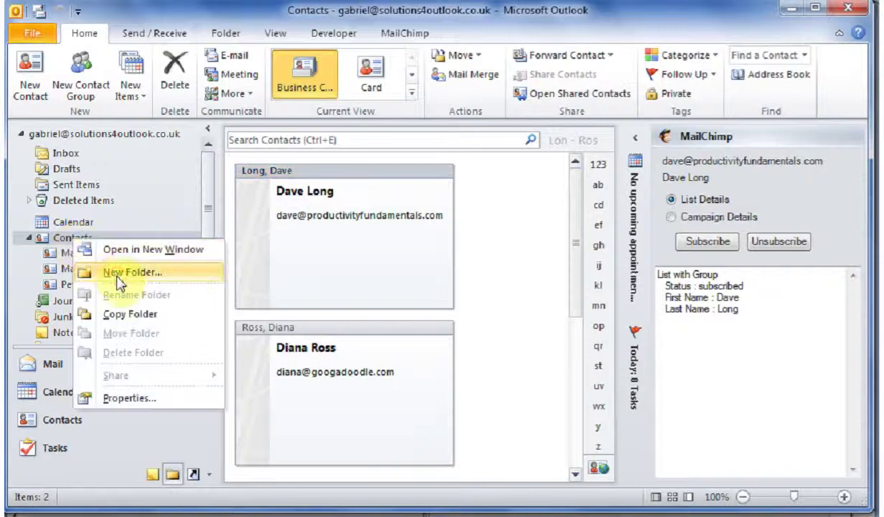
click(120, 277)
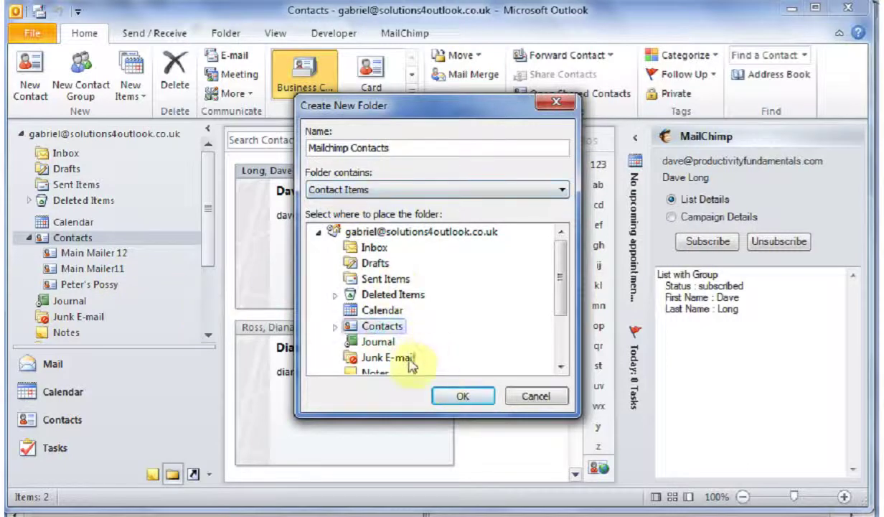
click(461, 396)
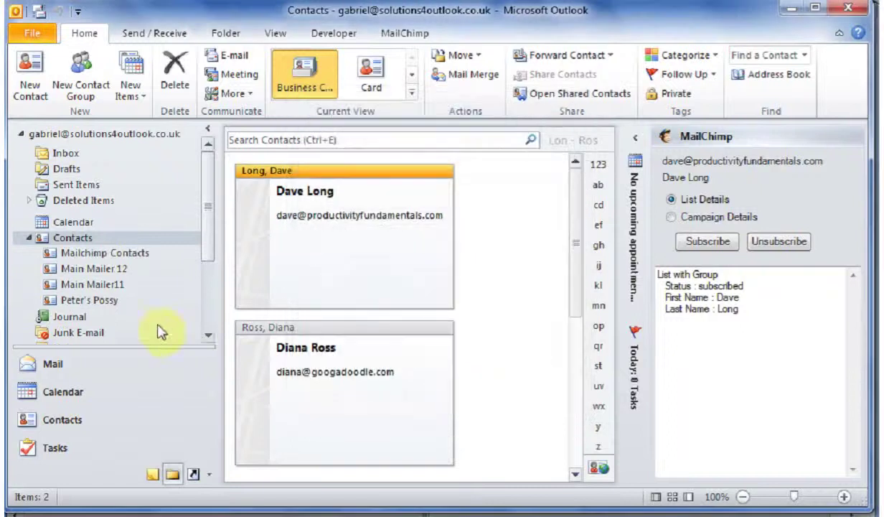
click(85, 259)
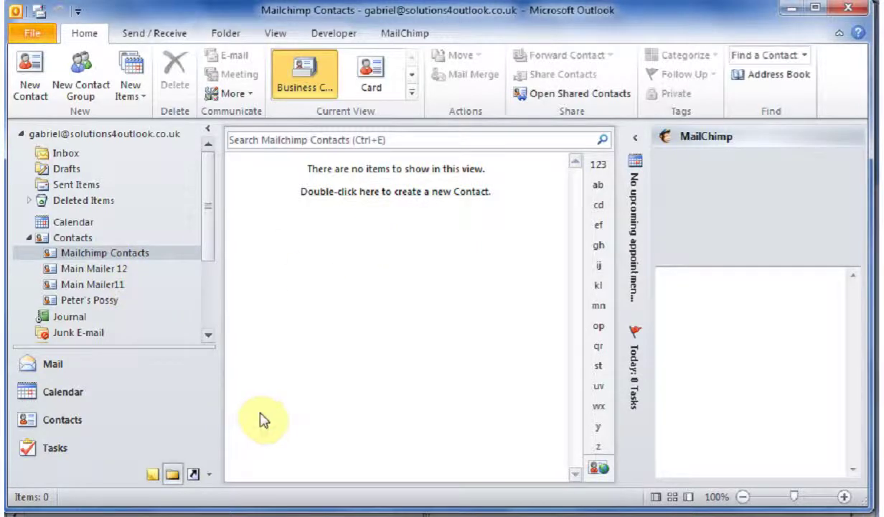
- Switch to MailChimp in the browser and review the list fields and merge tags of the Peter's Possy list
key(alt+Tab)
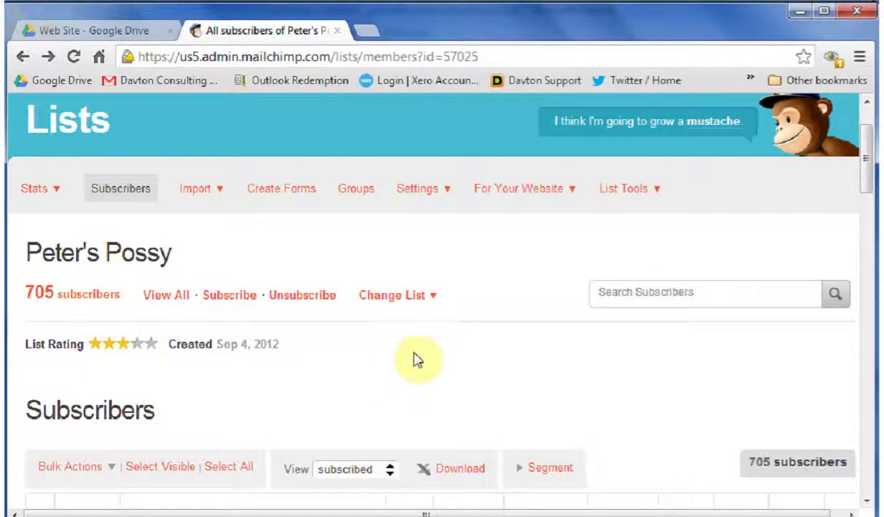
click(430, 189)
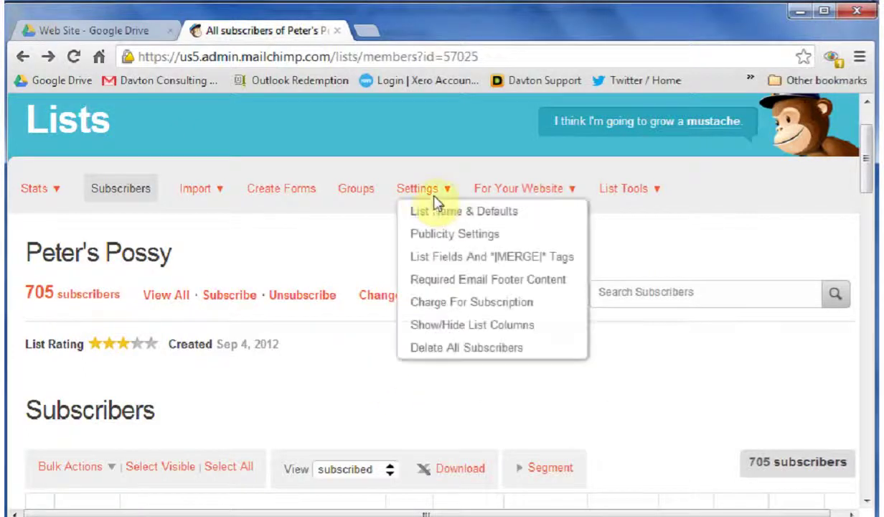
click(449, 258)
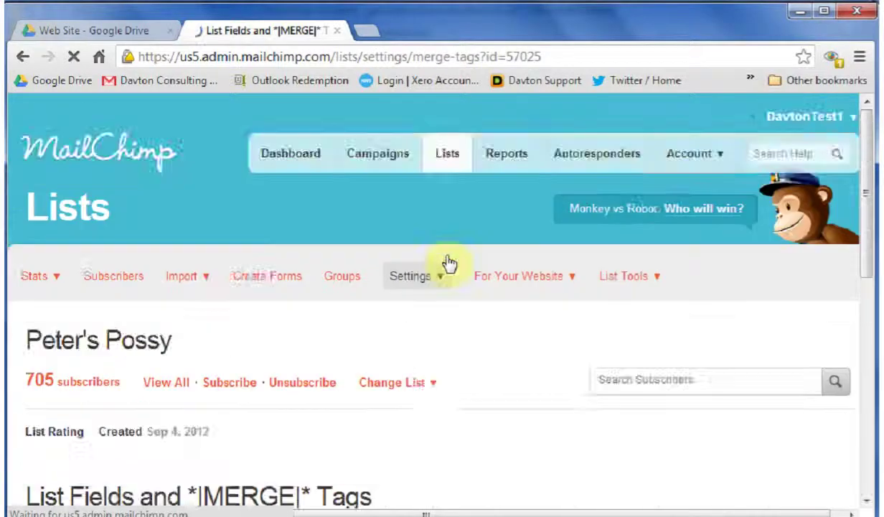
scroll(446, 263, down, 4)
scroll(443, 264, down, 3)
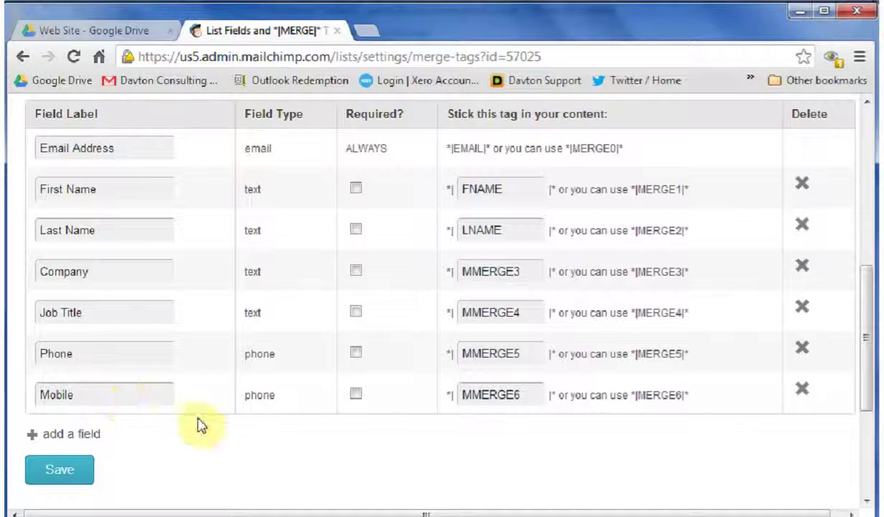
- Examine the groups under Interested in for the Peter's Possy list
scroll(231, 408, up, 6)
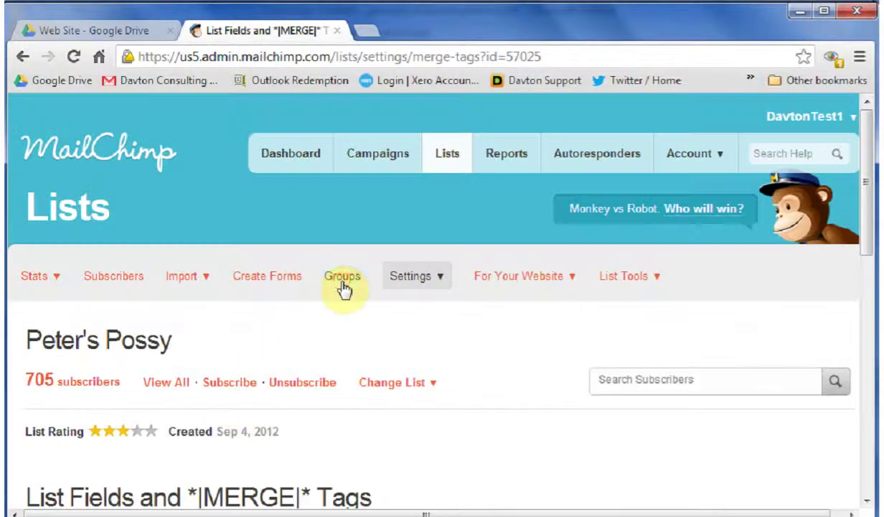
click(343, 285)
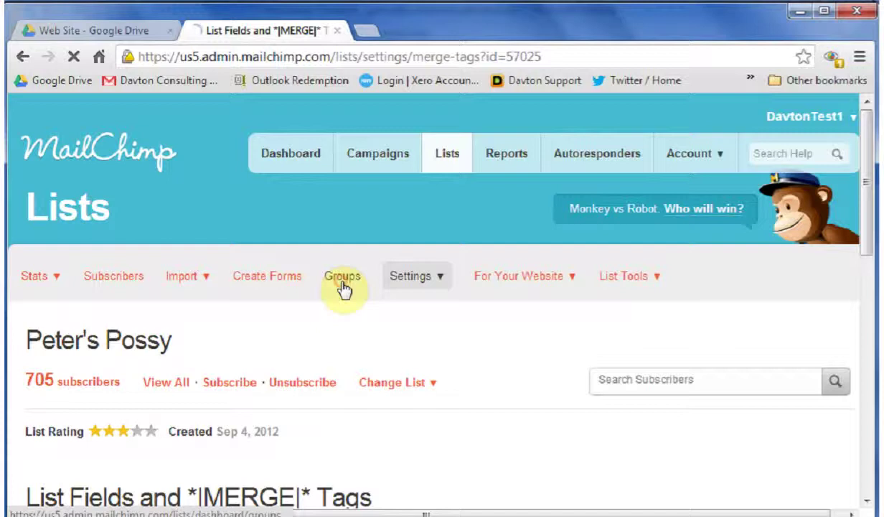
scroll(344, 312, down, 4)
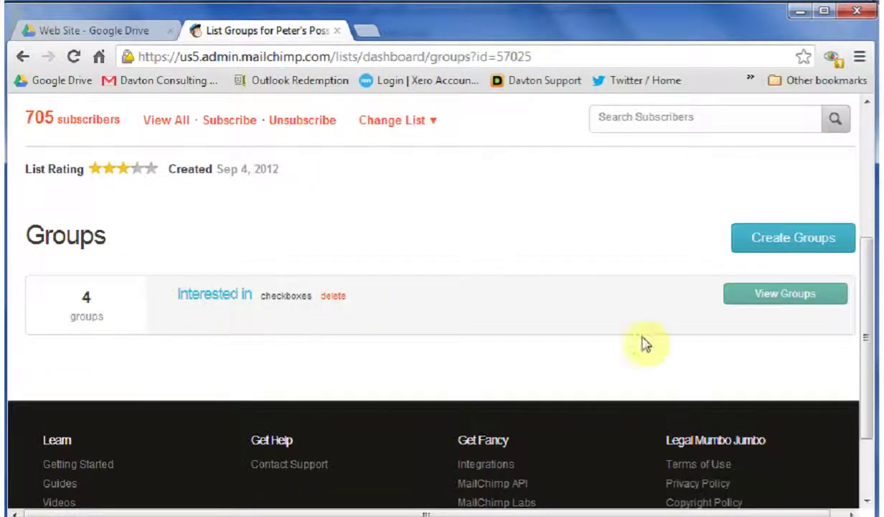
click(761, 307)
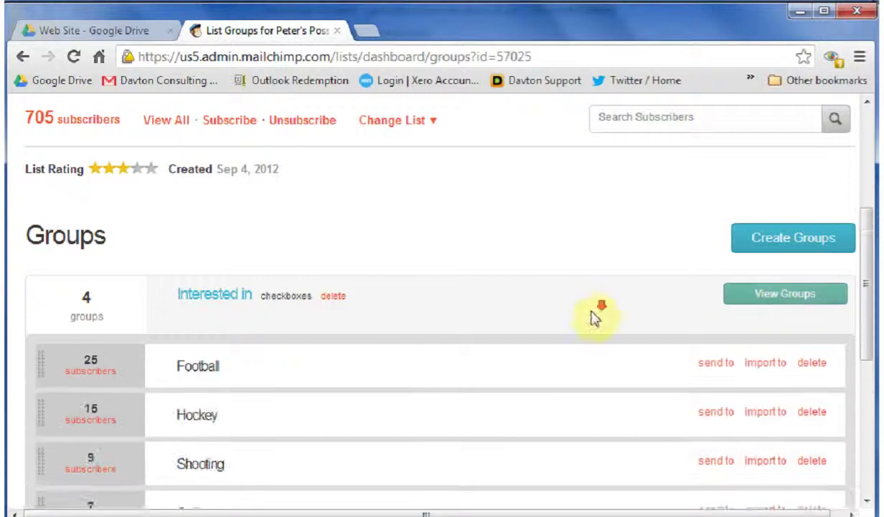
scroll(590, 320, down, 1)
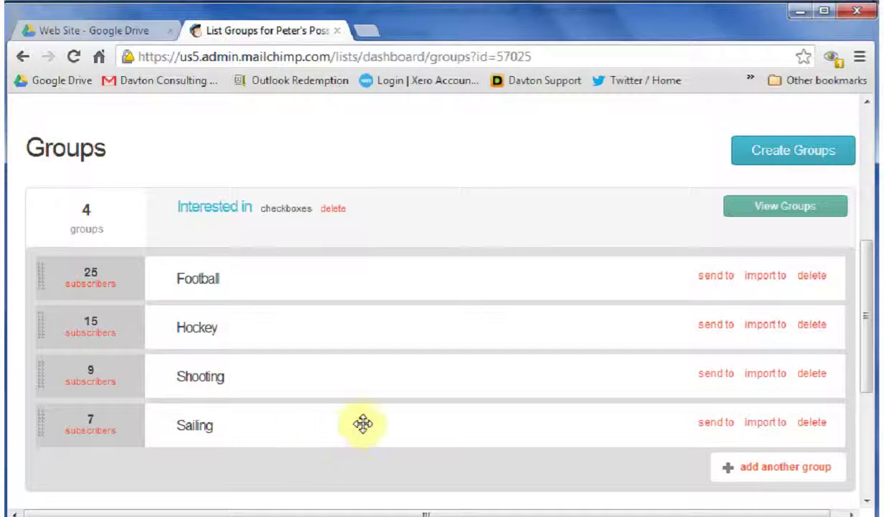
- Return to Outlook, open the MailChimp contact sync configuration and select the Peter's Possy list
click(799, 14)
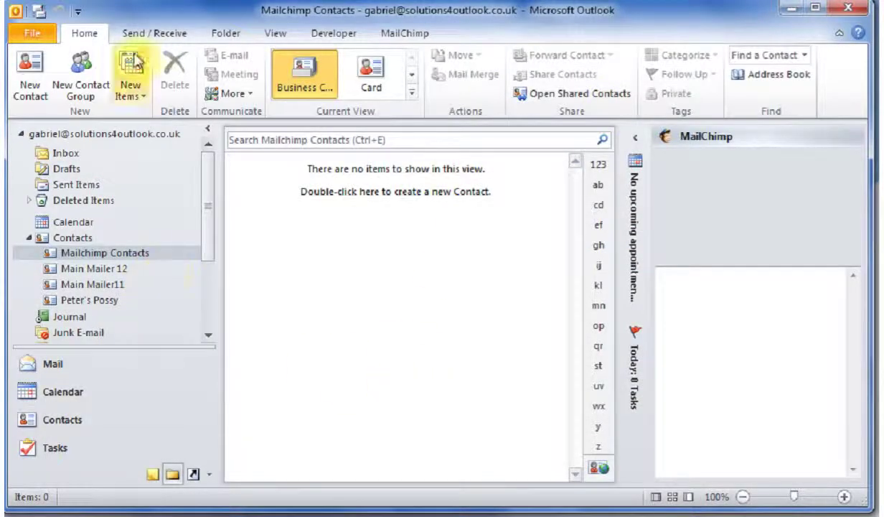
click(396, 33)
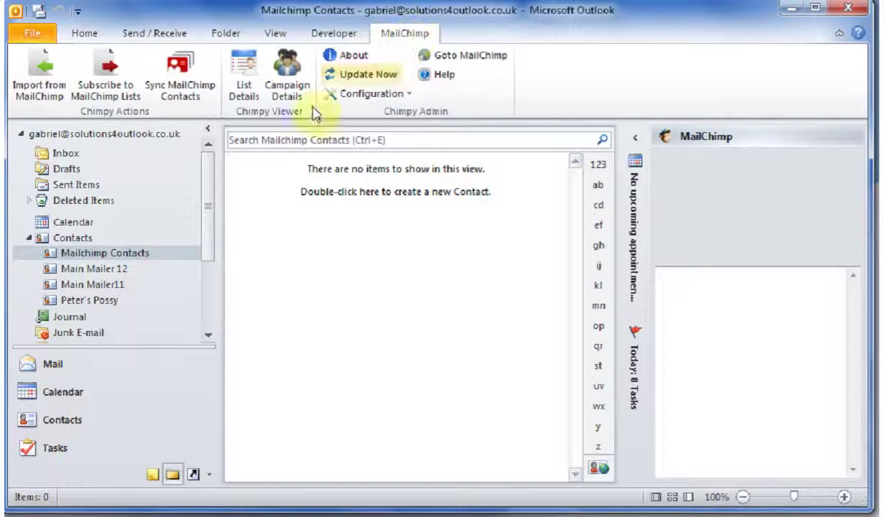
click(180, 87)
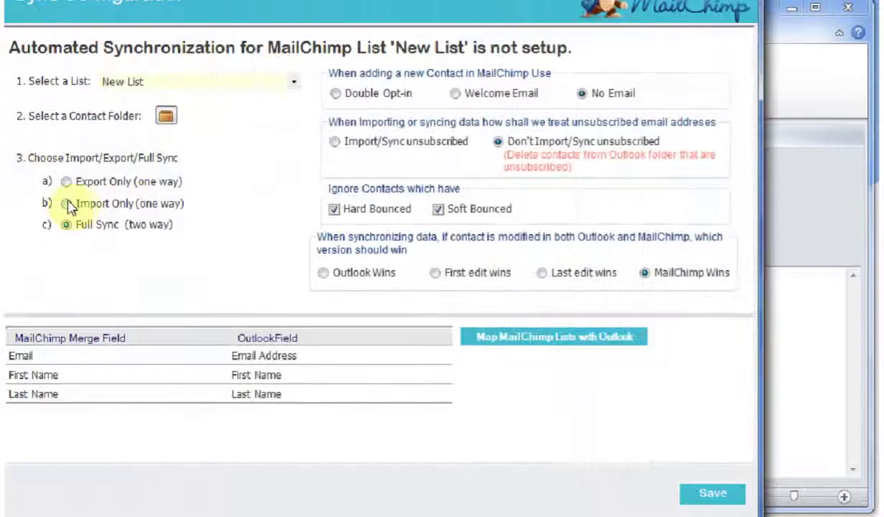
click(67, 204)
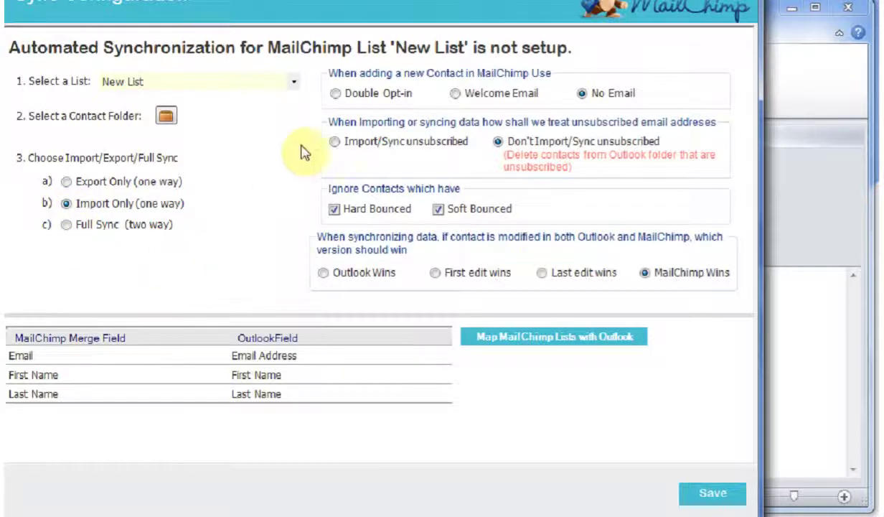
click(292, 83)
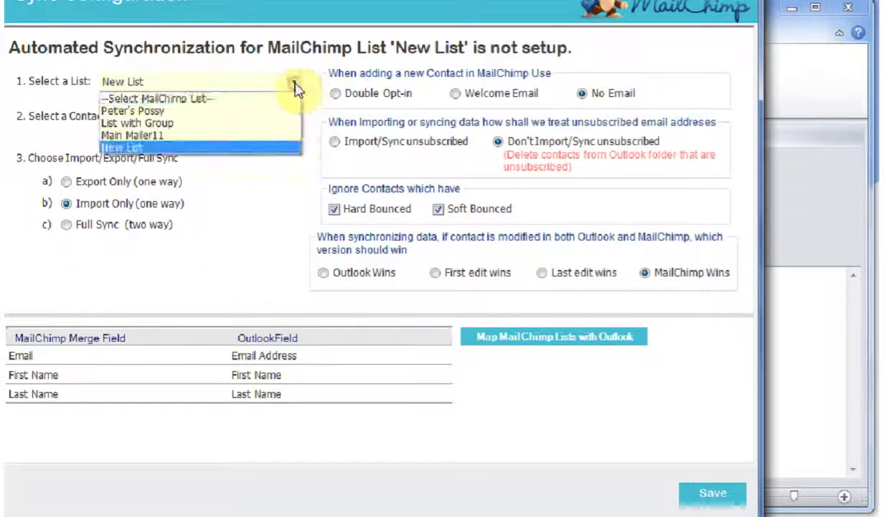
click(217, 112)
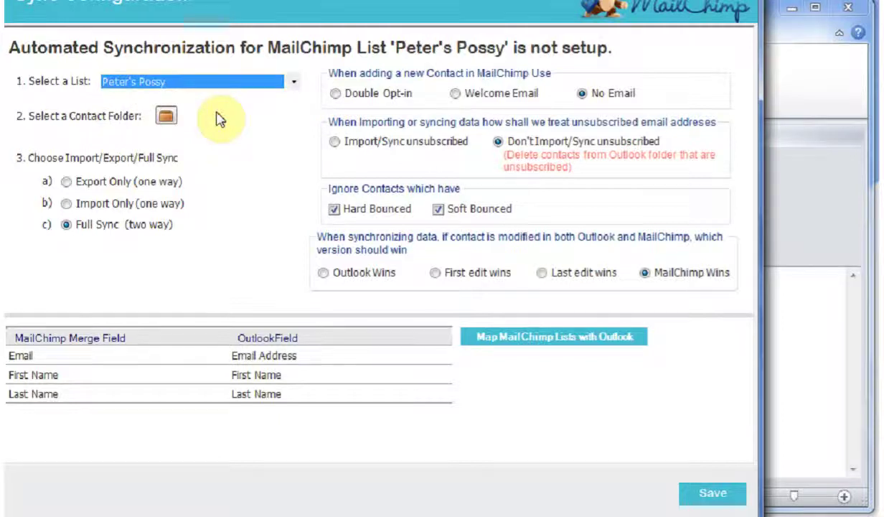
- Assign the Mailchimp Contacts folder to the list and set the sync mode to Import Only (one way)
click(169, 120)
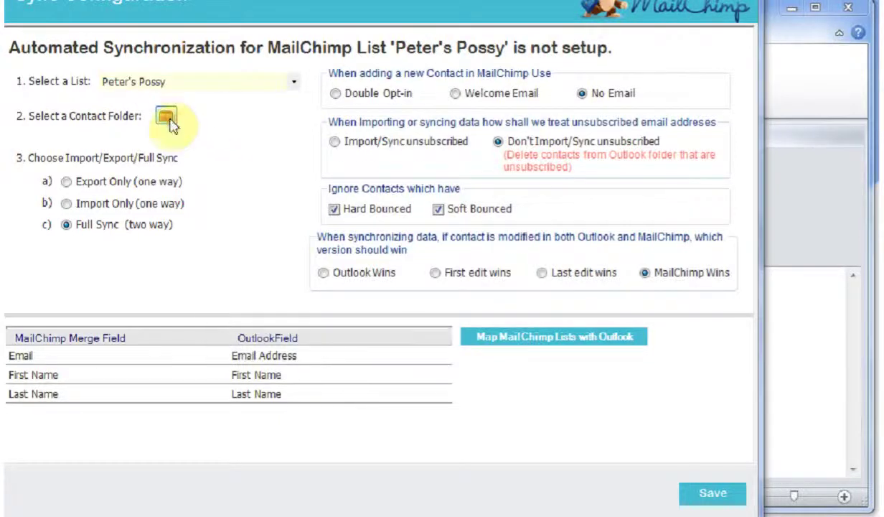
click(324, 269)
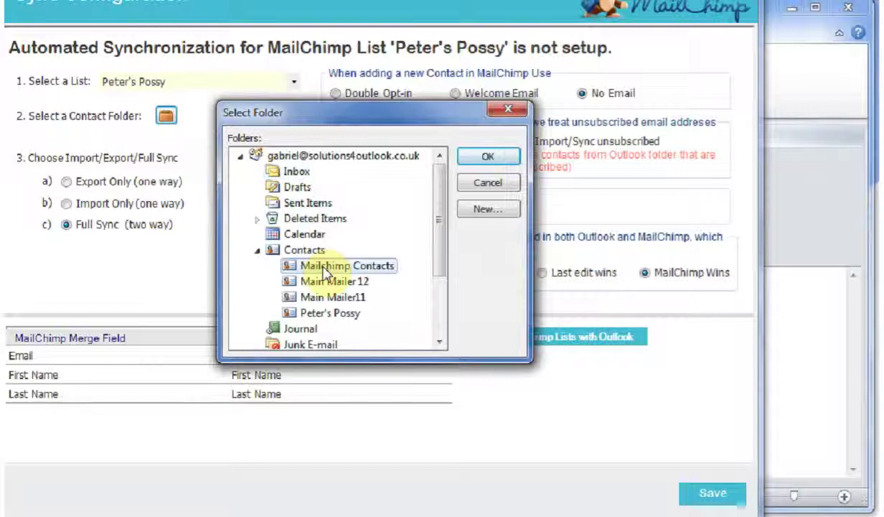
click(473, 157)
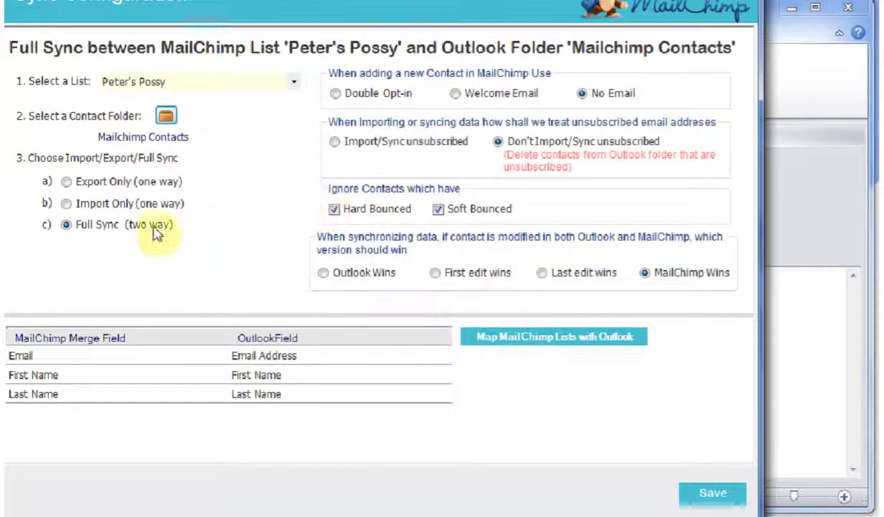
click(66, 203)
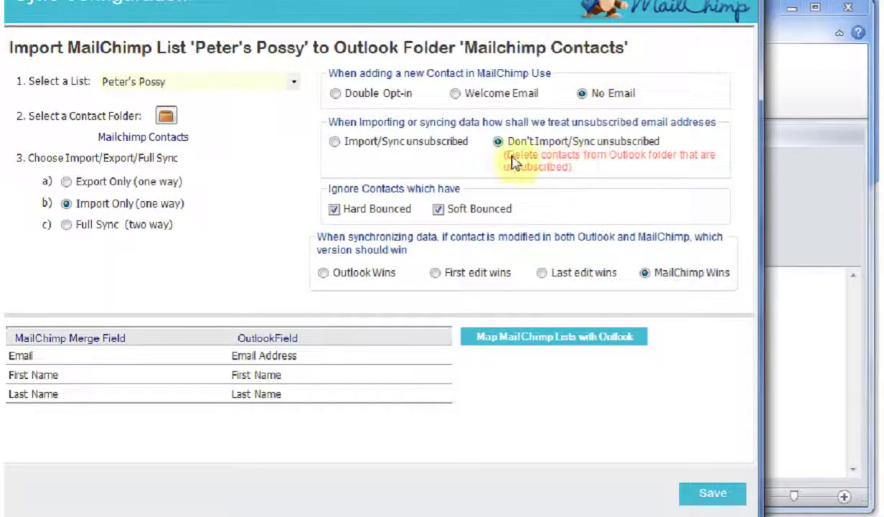
- Set unsubscribed addresses to Import/Sync unsubscribed and stop ignoring hard bounced and soft bounced contacts
click(340, 143)
click(497, 142)
click(335, 143)
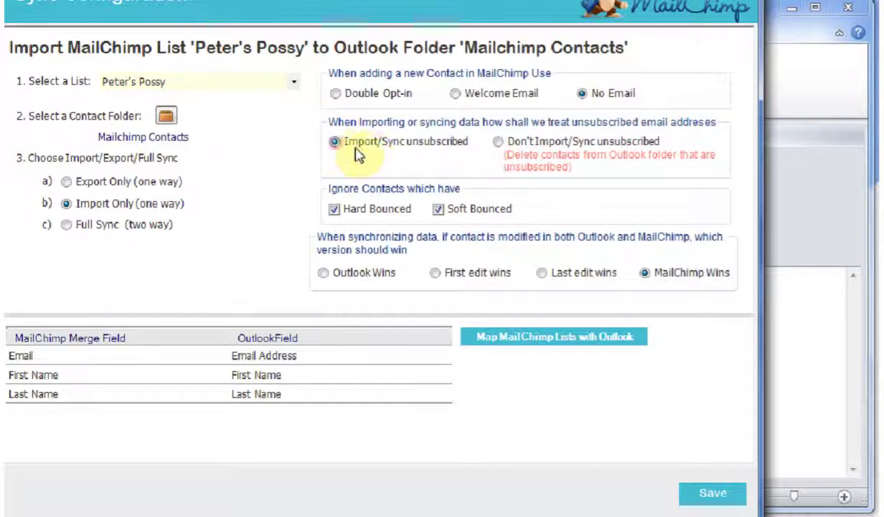
click(336, 211)
click(437, 210)
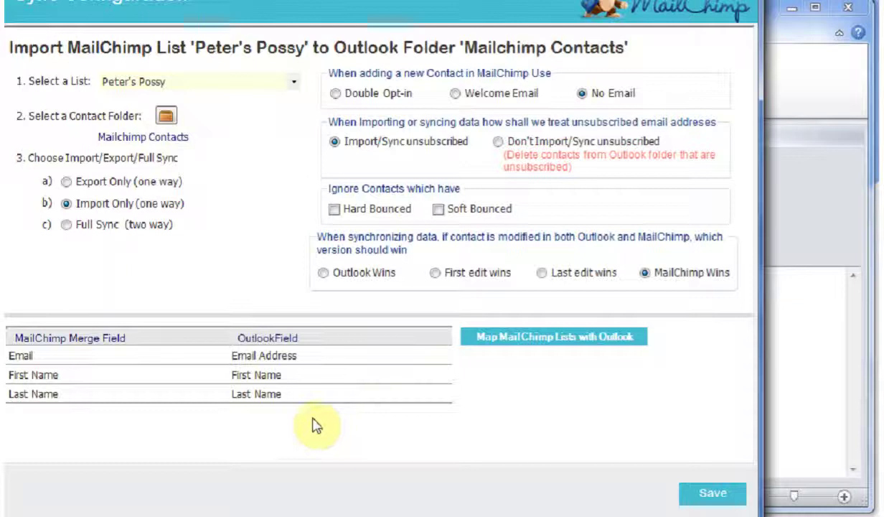
- Open the list field mapping and map the Company merge field to the Outlook field Company
click(531, 349)
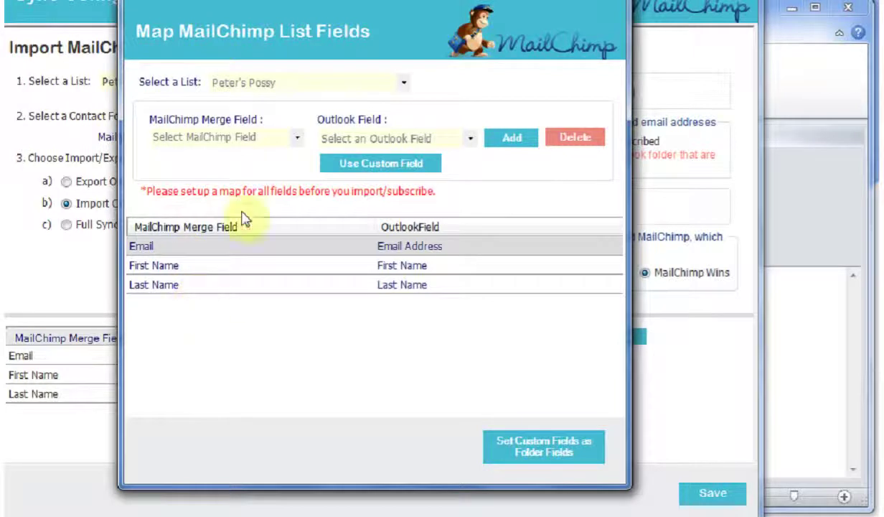
click(296, 138)
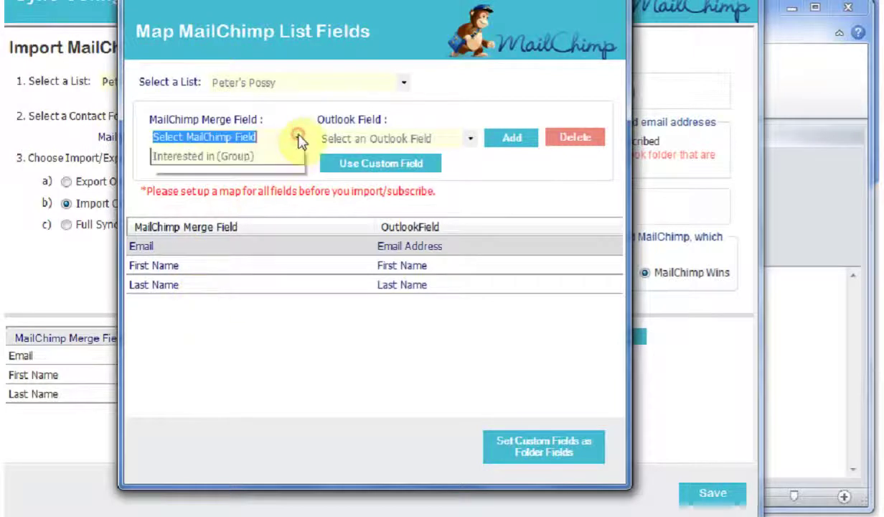
click(186, 172)
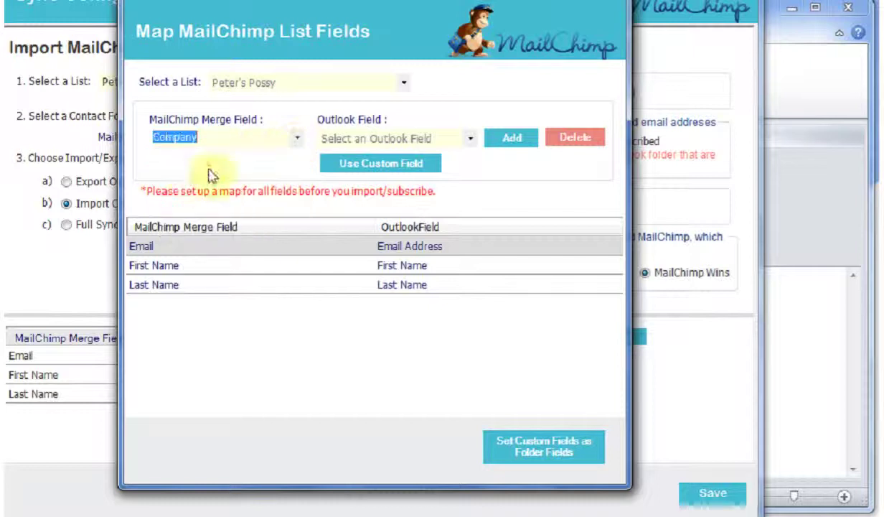
click(471, 141)
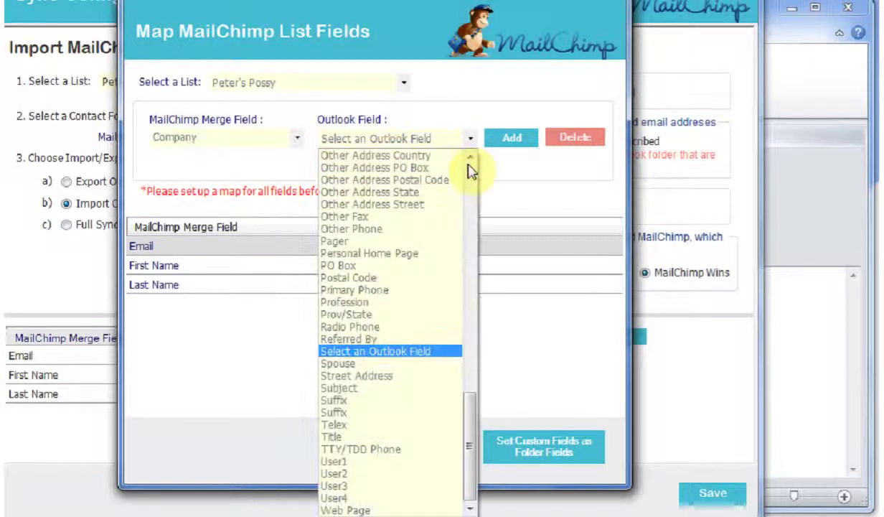
scroll(416, 194, up, 10)
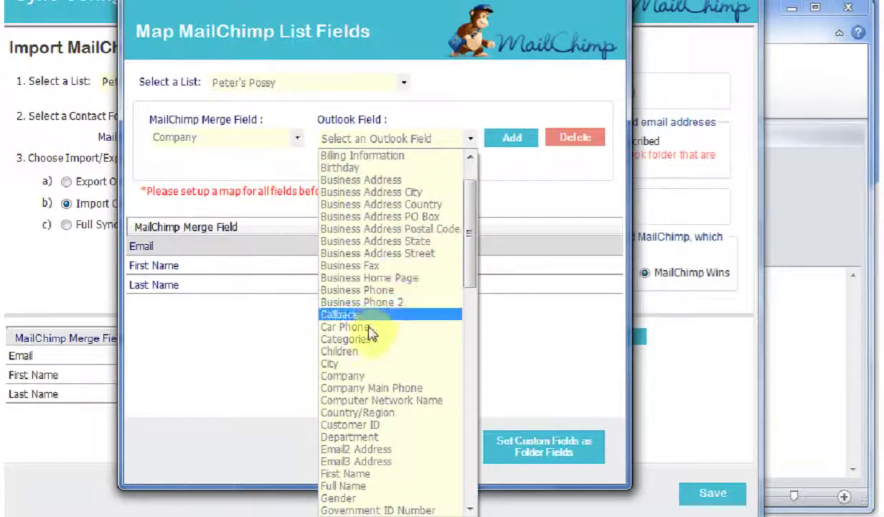
click(359, 376)
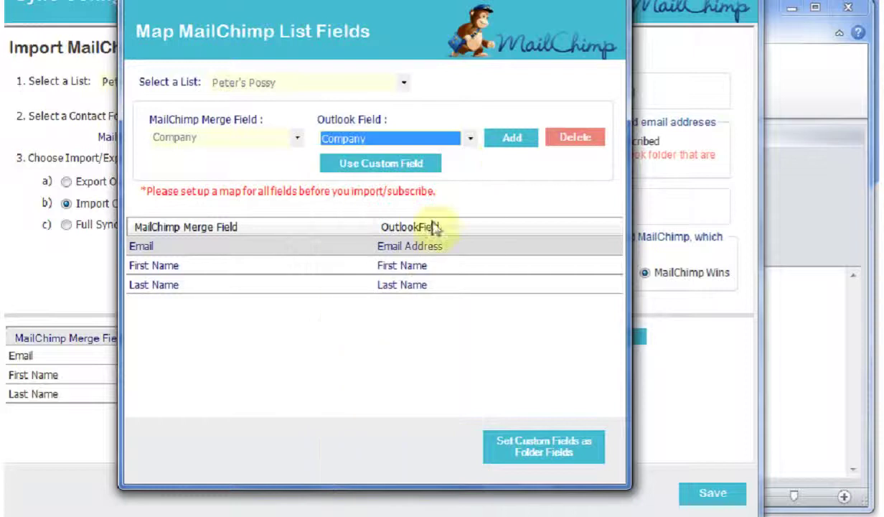
click(509, 149)
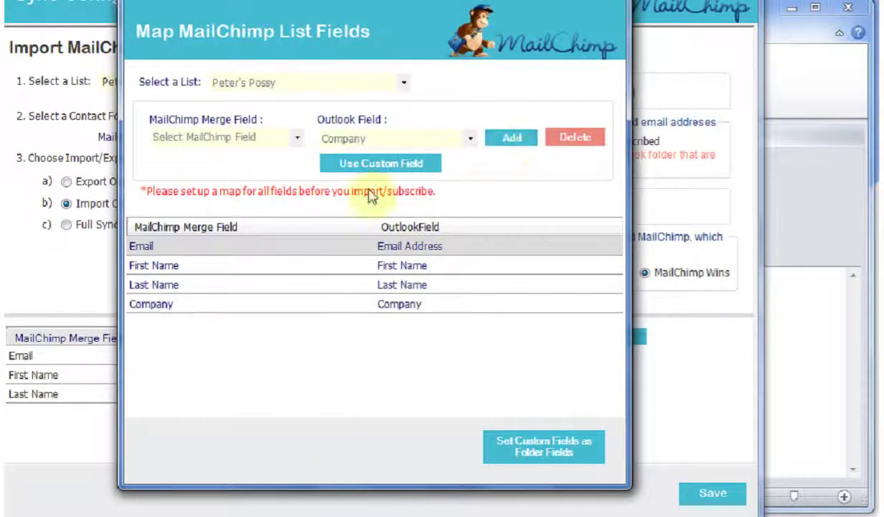
- Map the Job Title merge field to the Outlook field Job Title and add it to the mapping
click(292, 139)
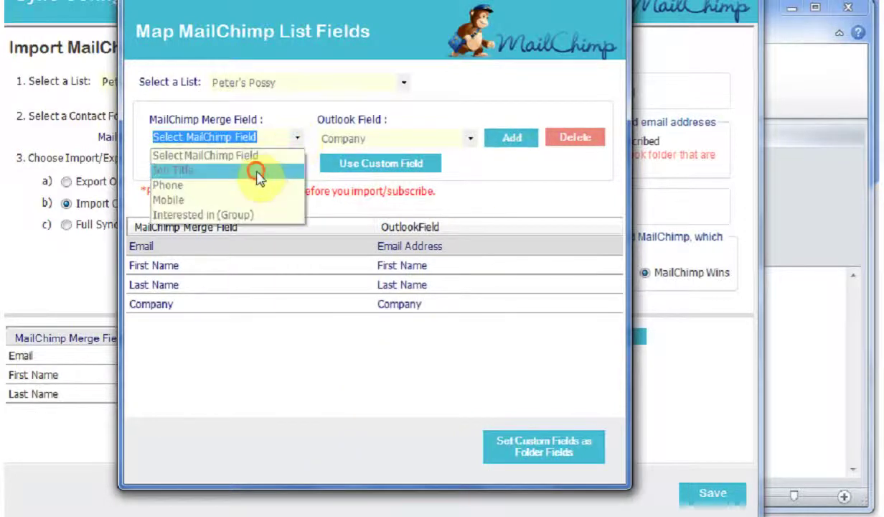
click(256, 172)
click(470, 138)
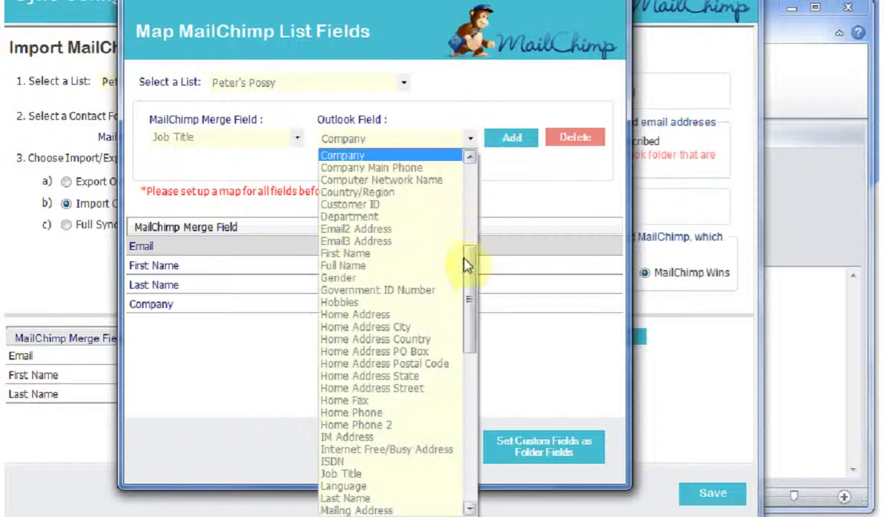
drag(471, 272, 474, 291)
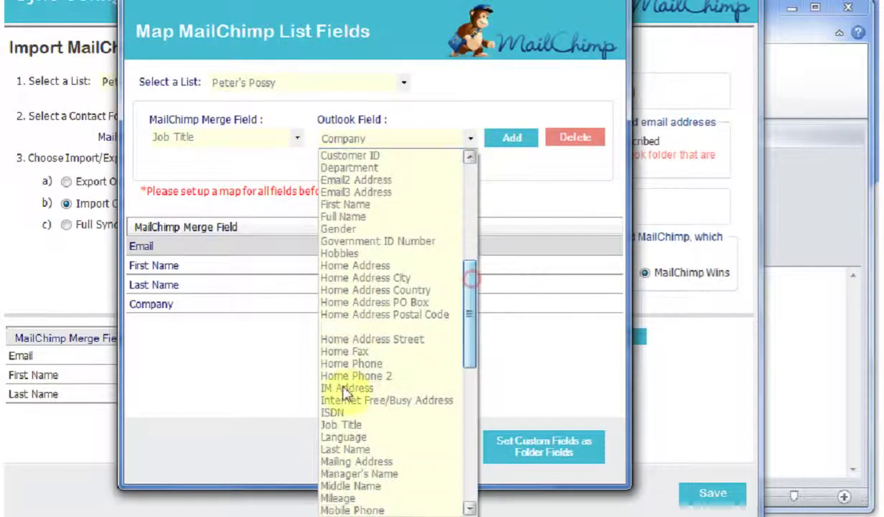
click(344, 413)
click(510, 138)
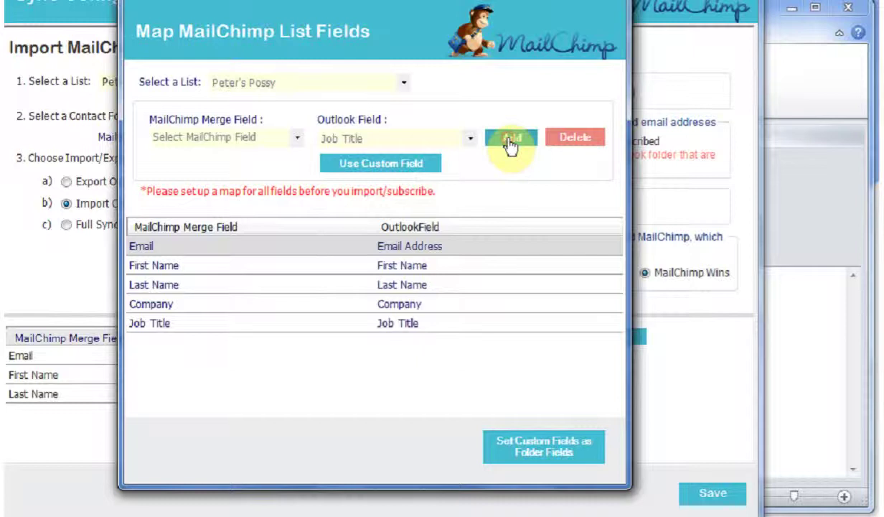
- Map the Phone merge field to the Outlook field Business Phone and add it to the mapping
click(300, 138)
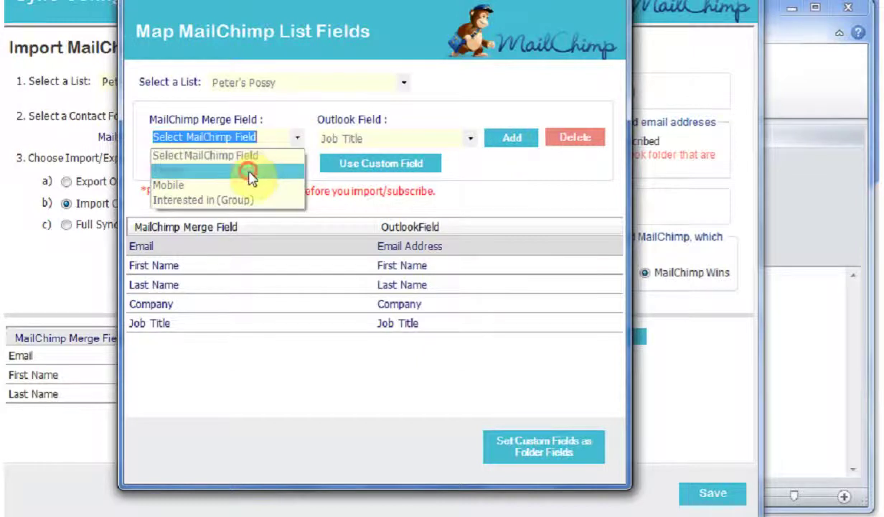
click(249, 171)
click(470, 139)
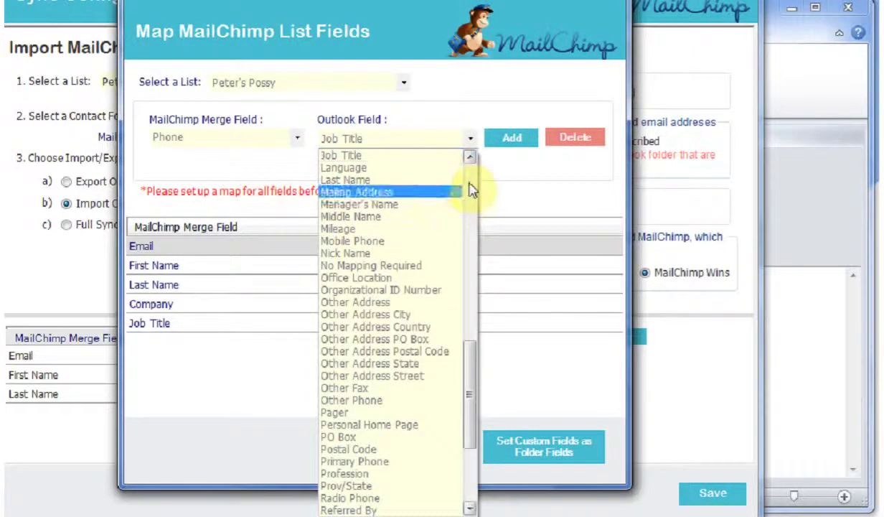
scroll(411, 190, up, 15)
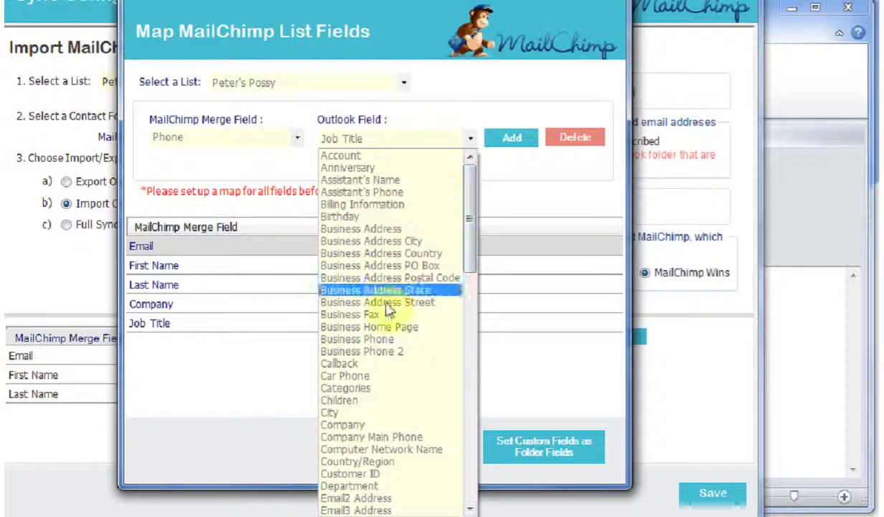
click(383, 339)
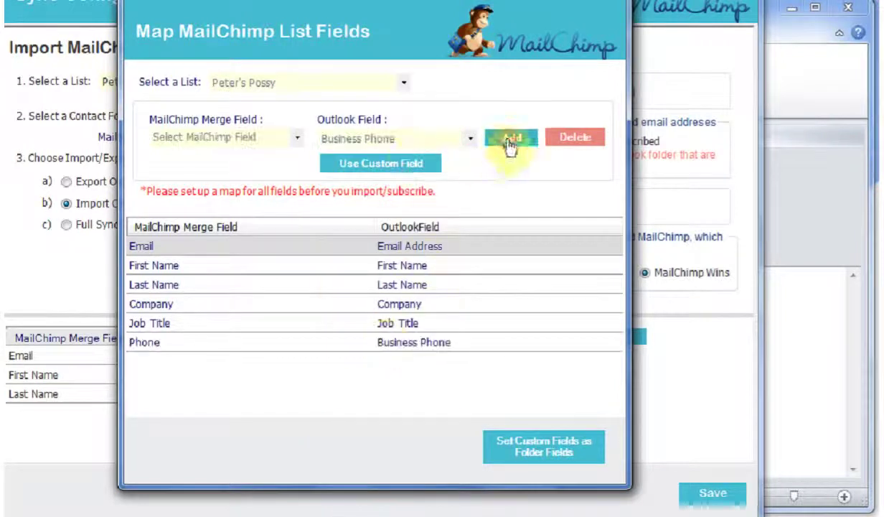
- Map the Mobile merge field to the Outlook field Mobile Phone and add it to the mapping
click(296, 138)
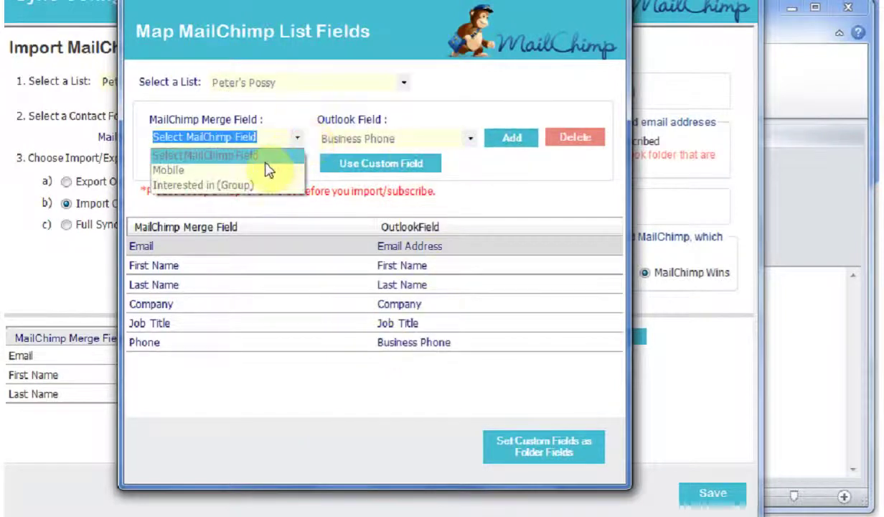
click(267, 169)
click(470, 139)
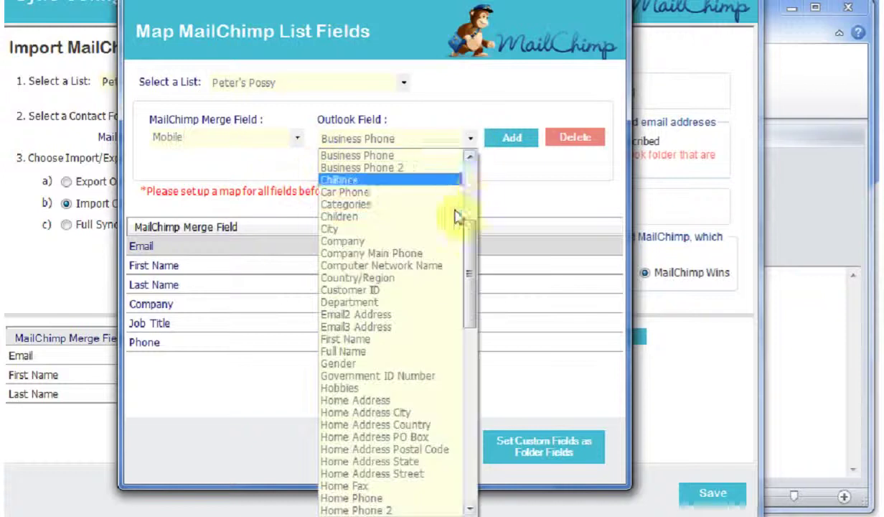
drag(468, 230, 467, 323)
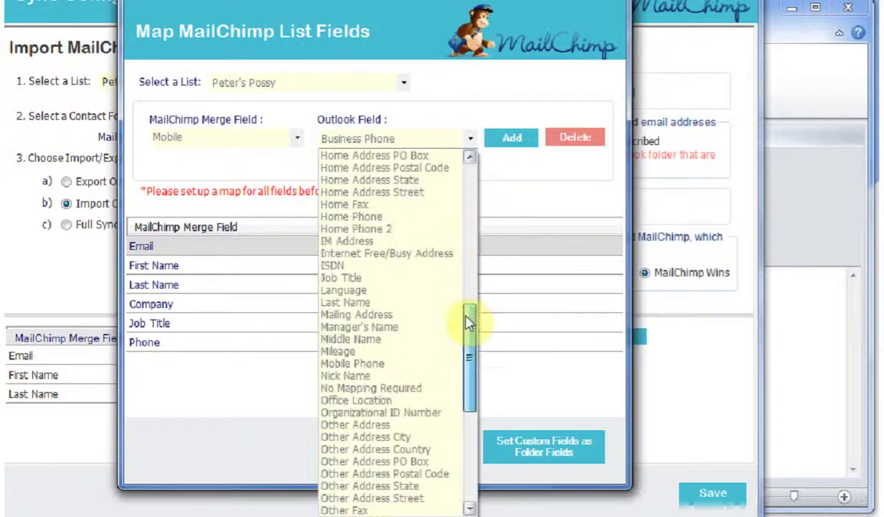
click(373, 364)
click(508, 138)
- Map the Interested in (Group) merge field to the Outlook field Categories and add it to the mapping
click(297, 138)
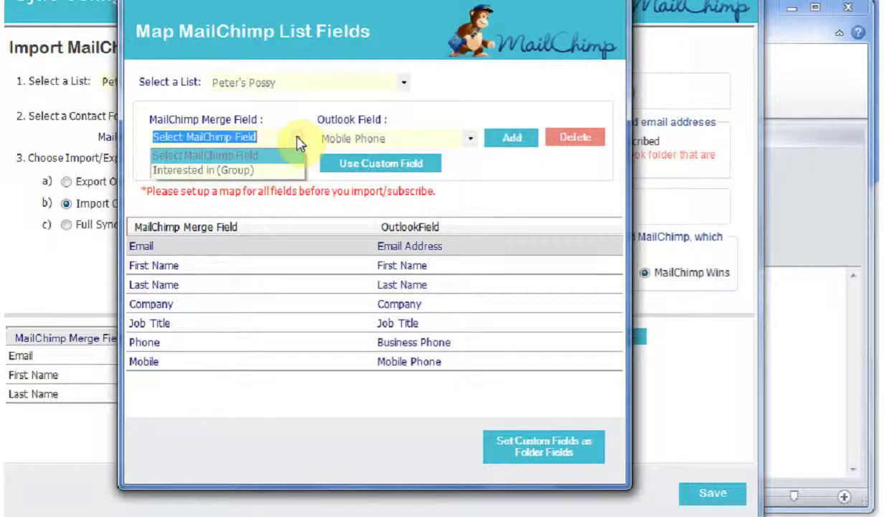
click(269, 170)
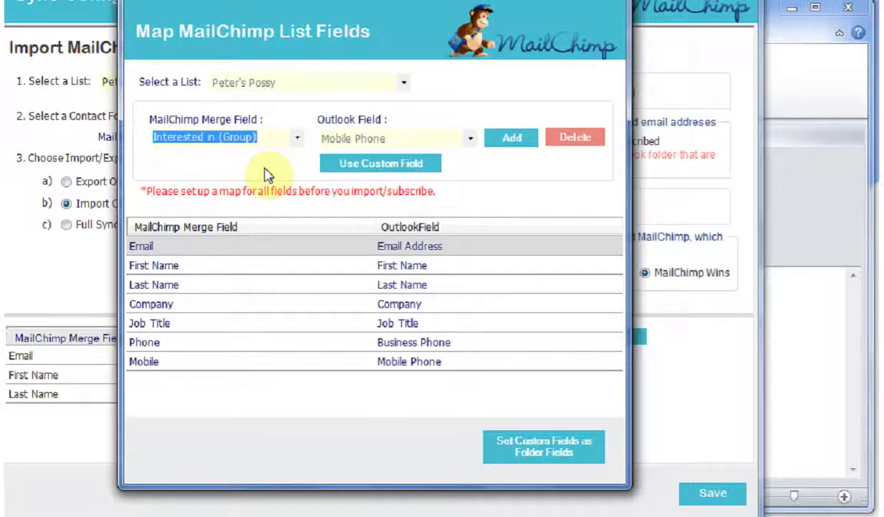
click(470, 139)
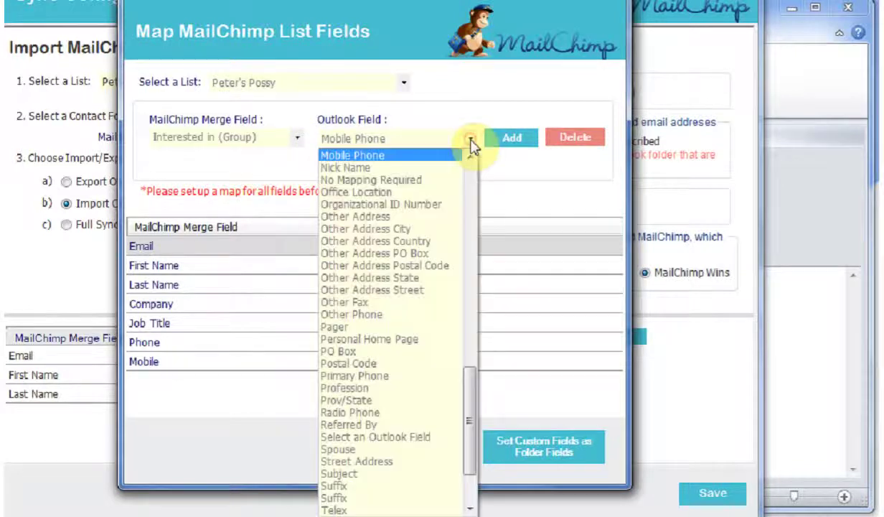
click(471, 191)
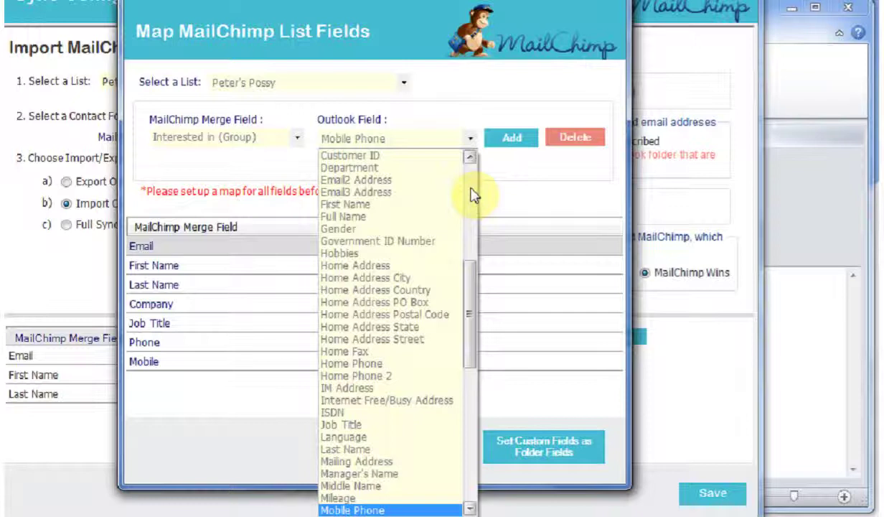
click(471, 191)
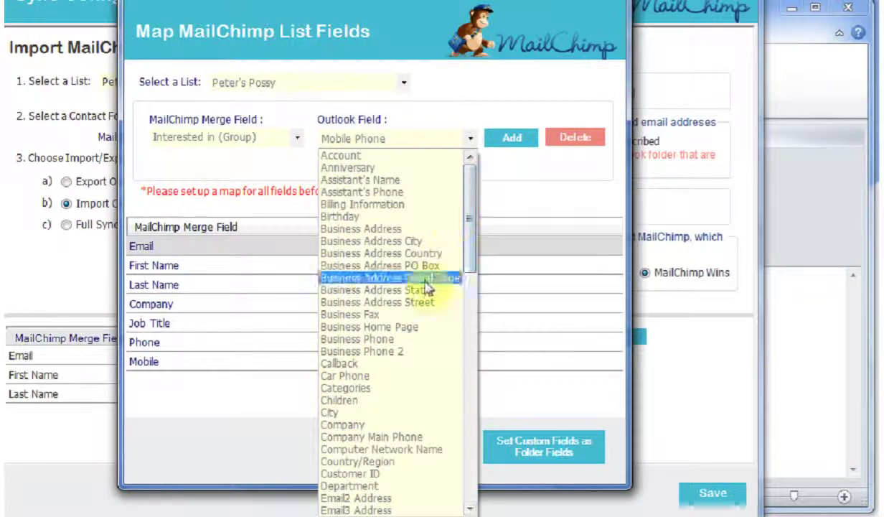
click(361, 390)
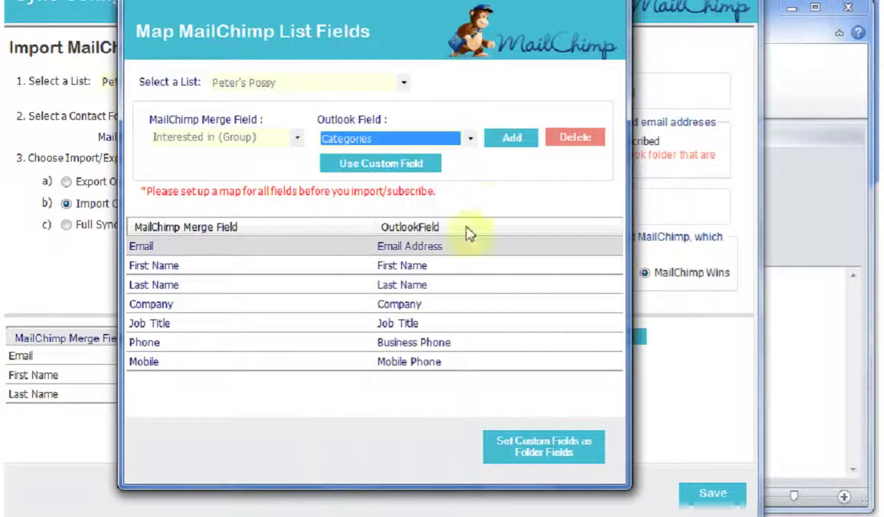
click(512, 139)
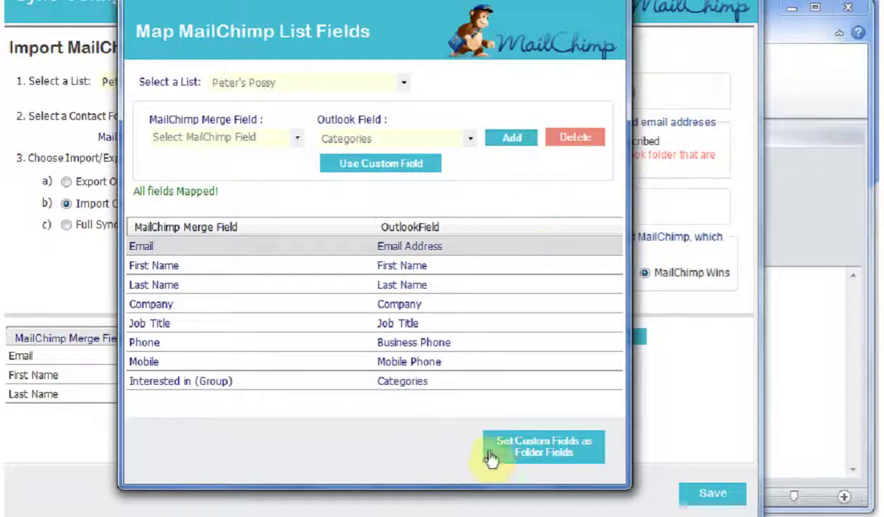
- Set the custom fields as folder fields and close the list field mapping
click(545, 452)
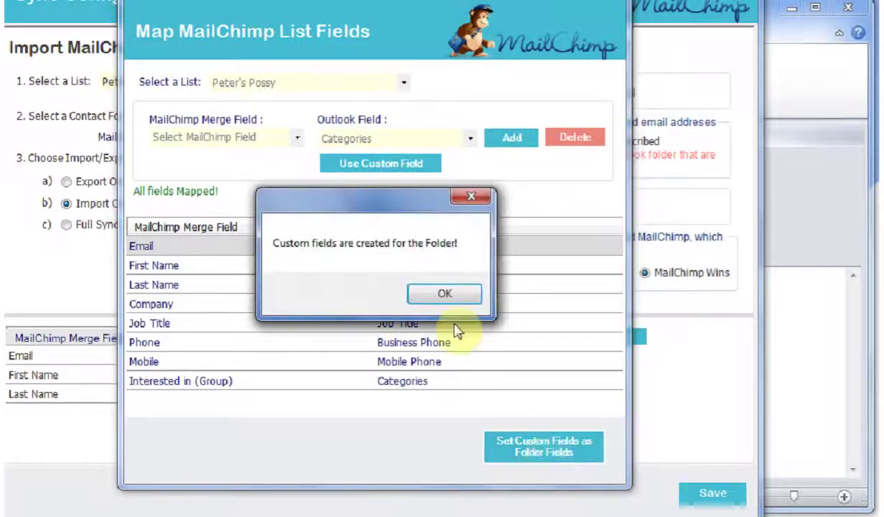
click(445, 294)
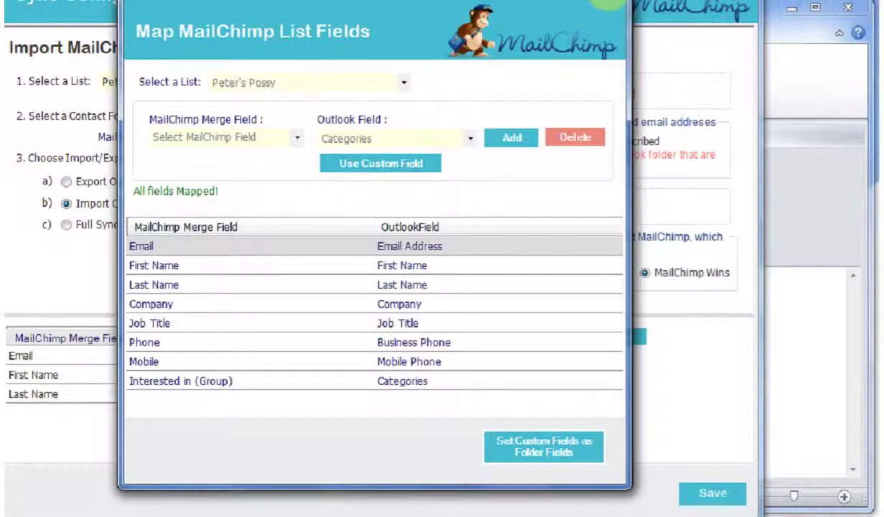
click(608, 1)
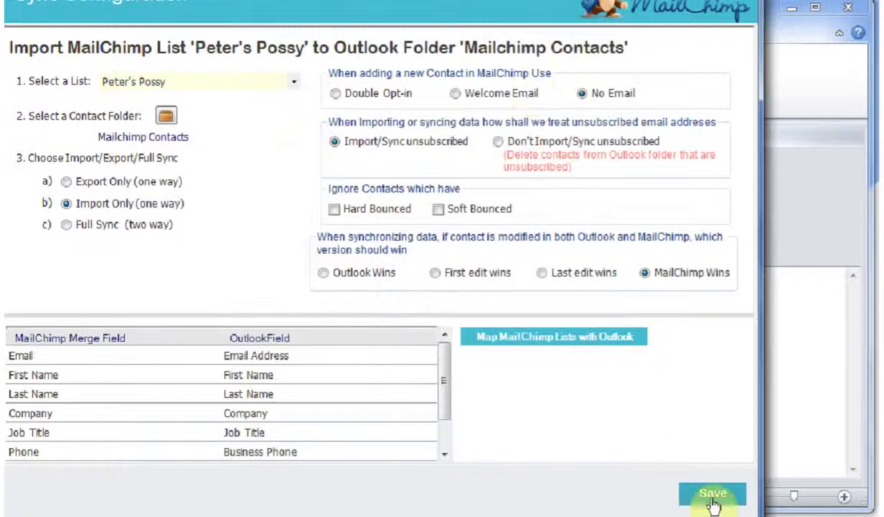
- Save the sync settings for the Peter's Possy list and start the sync
click(715, 495)
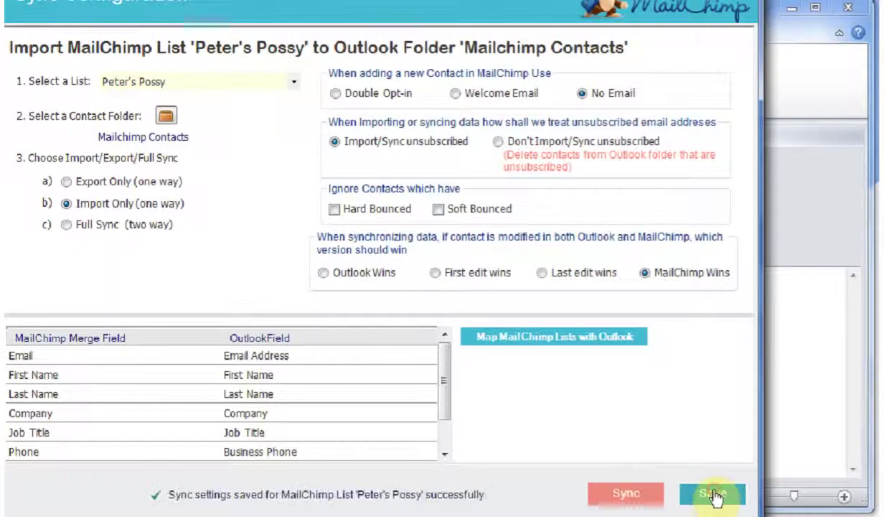
click(635, 500)
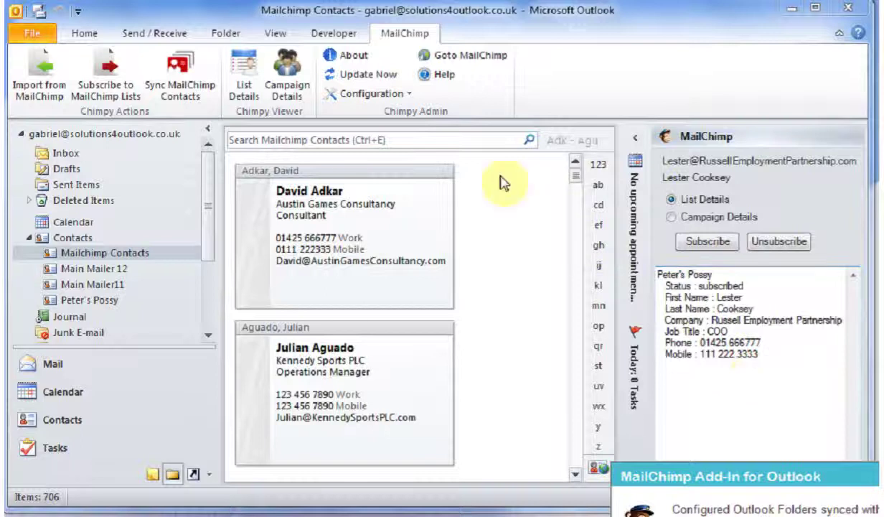
- Change the view of the Mailchimp Contacts folder to List
click(276, 35)
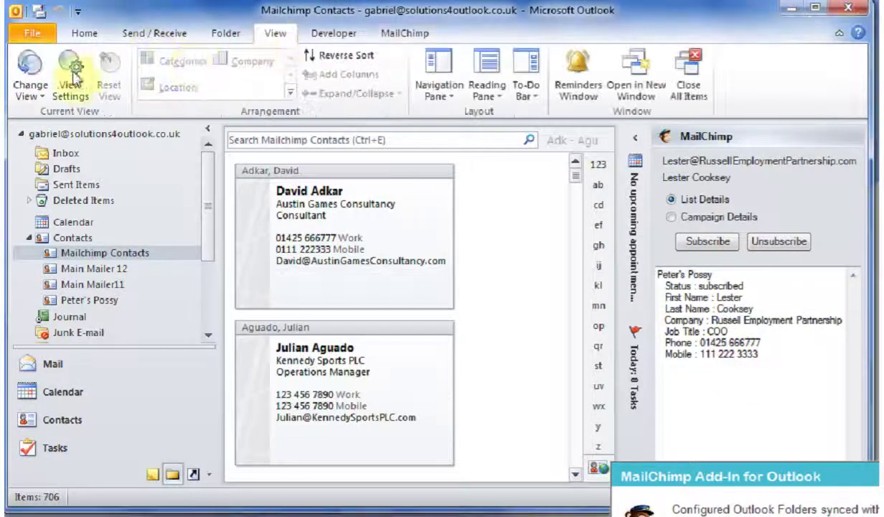
click(40, 89)
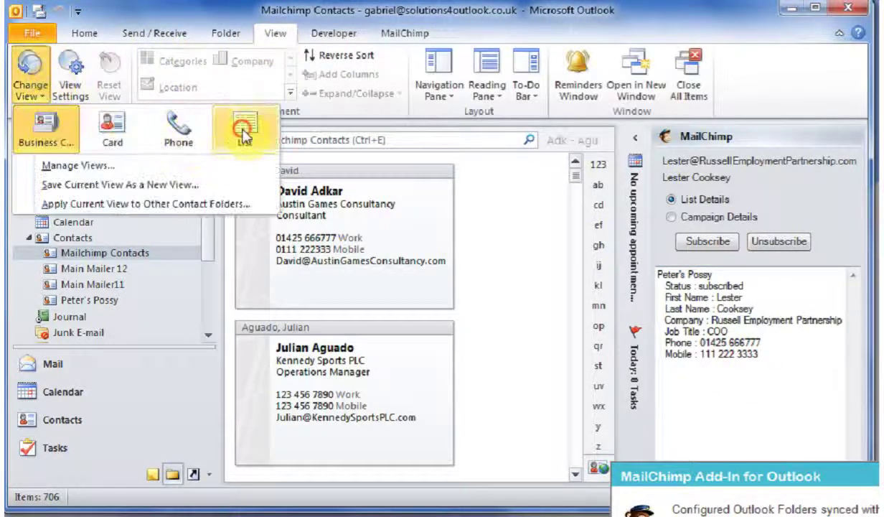
click(240, 183)
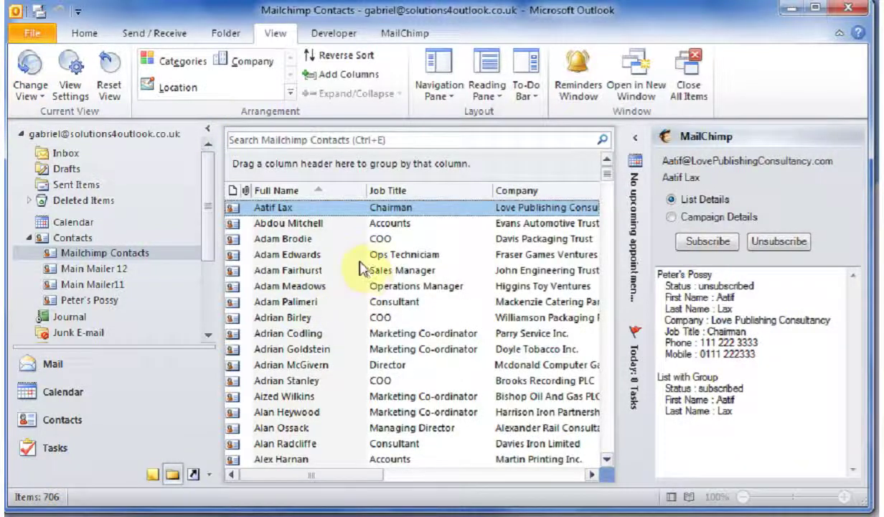
- Examine the imported contacts in the Mailchimp Contacts folder, checking the job title, company, phone, e-mail and categories columns
scroll(359, 269, down, 3)
scroll(362, 269, down, 4)
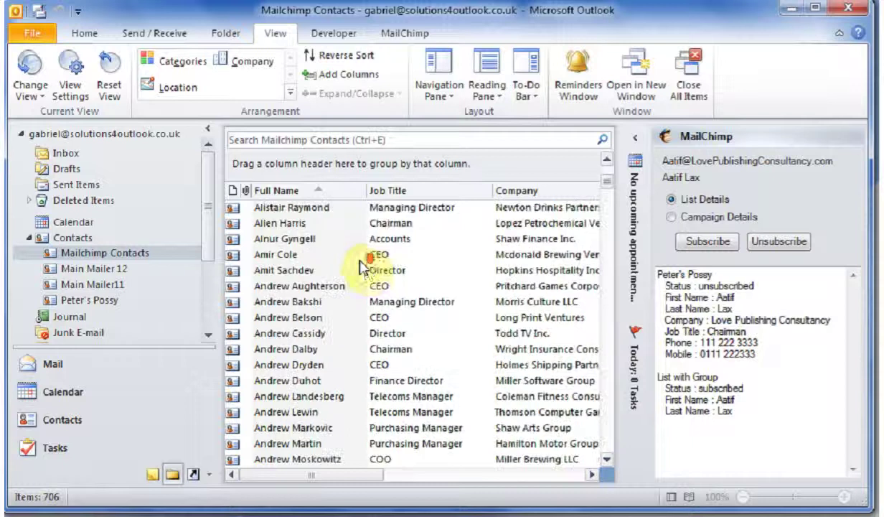
scroll(362, 272, down, 1)
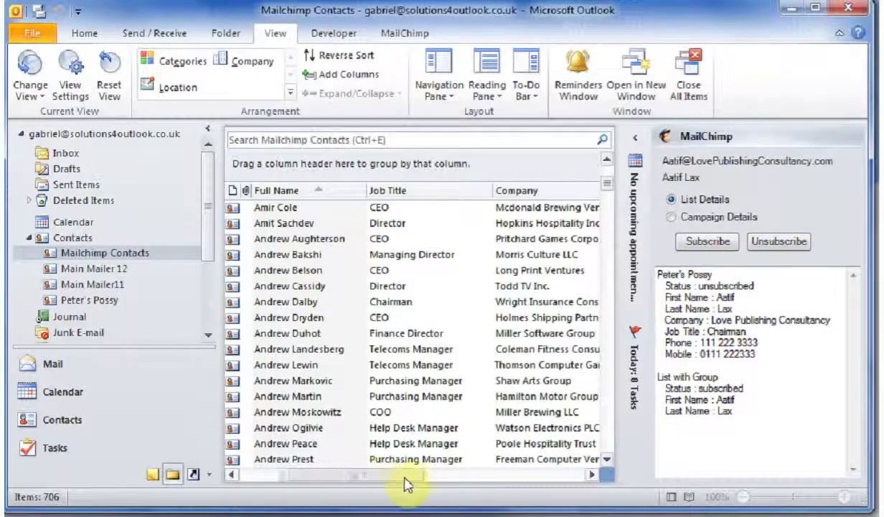
click(409, 476)
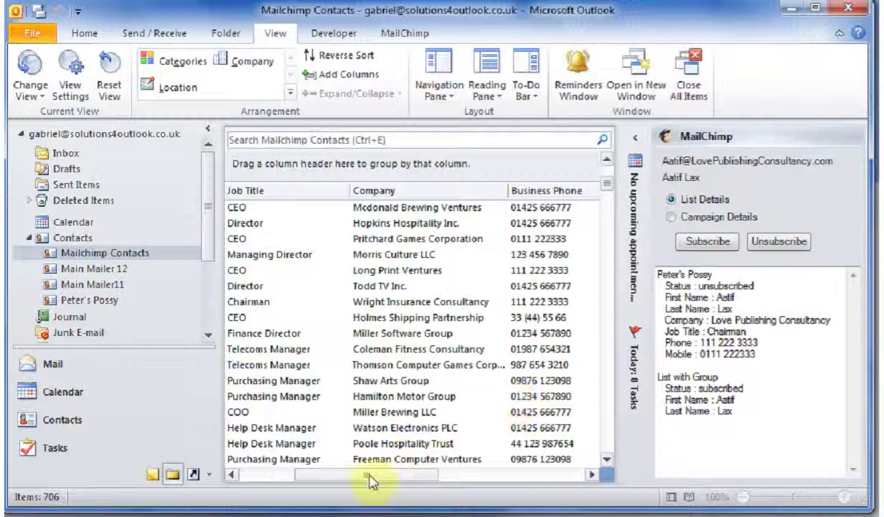
click(470, 475)
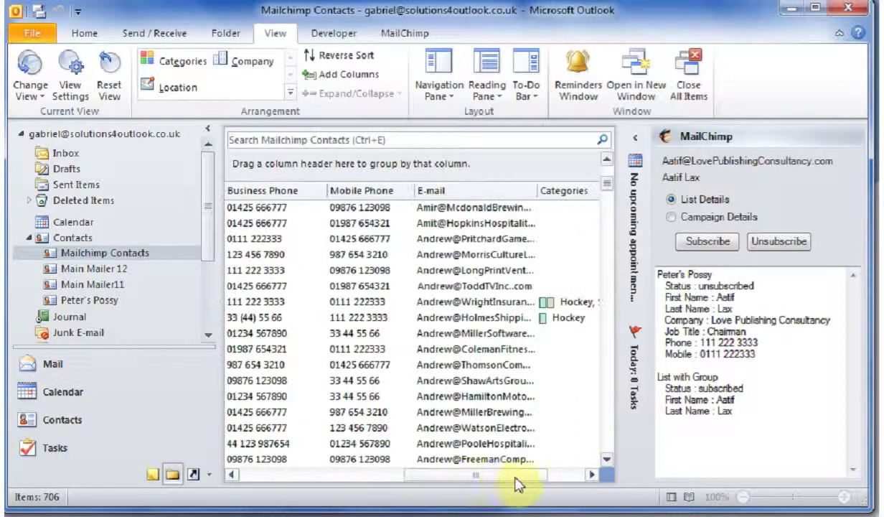
click(567, 475)
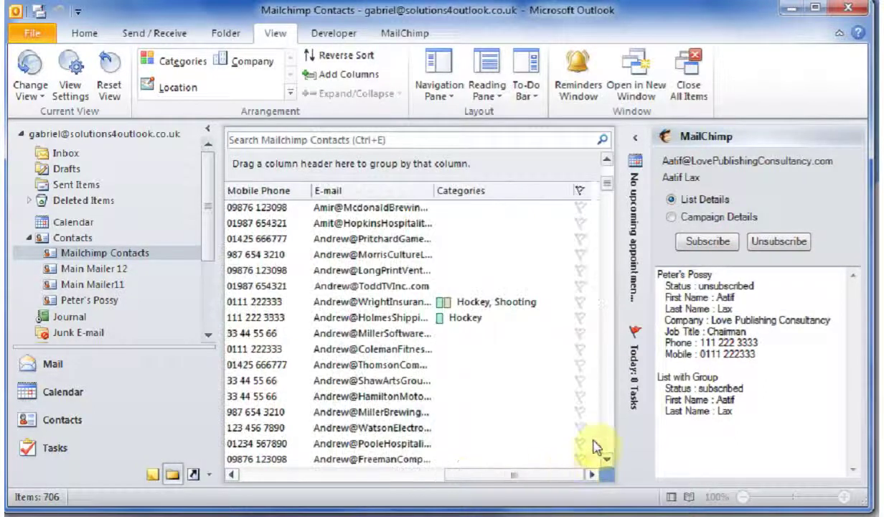
scroll(593, 446, down, 17)
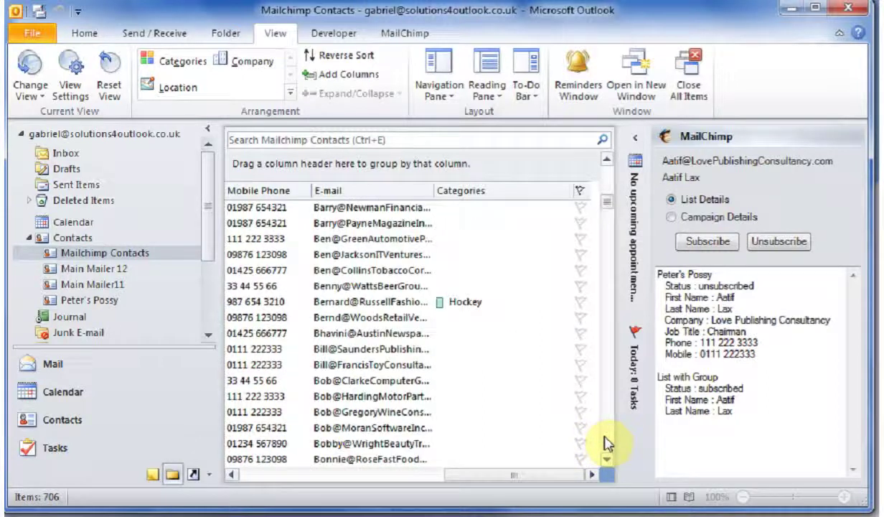
click(606, 439)
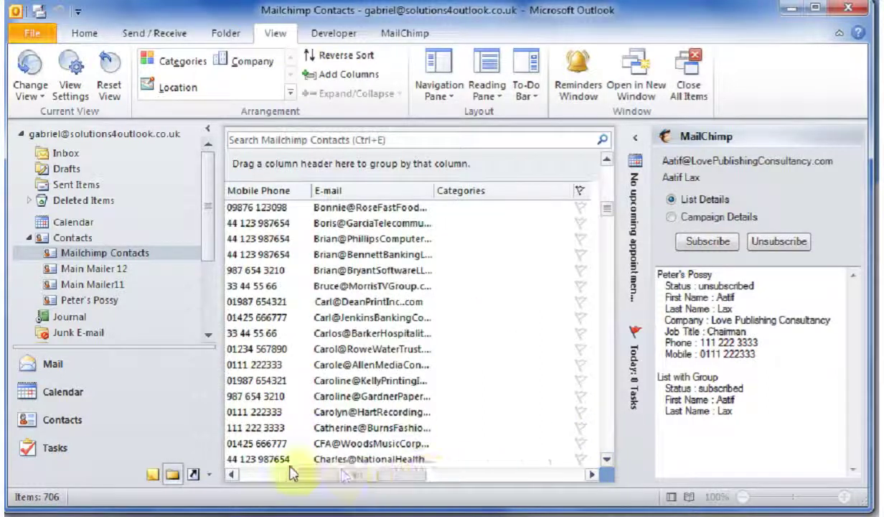
click(253, 474)
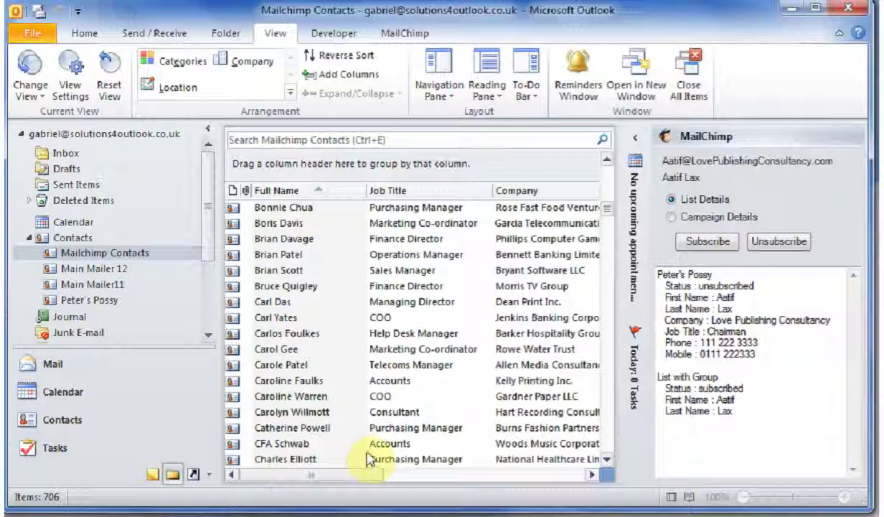